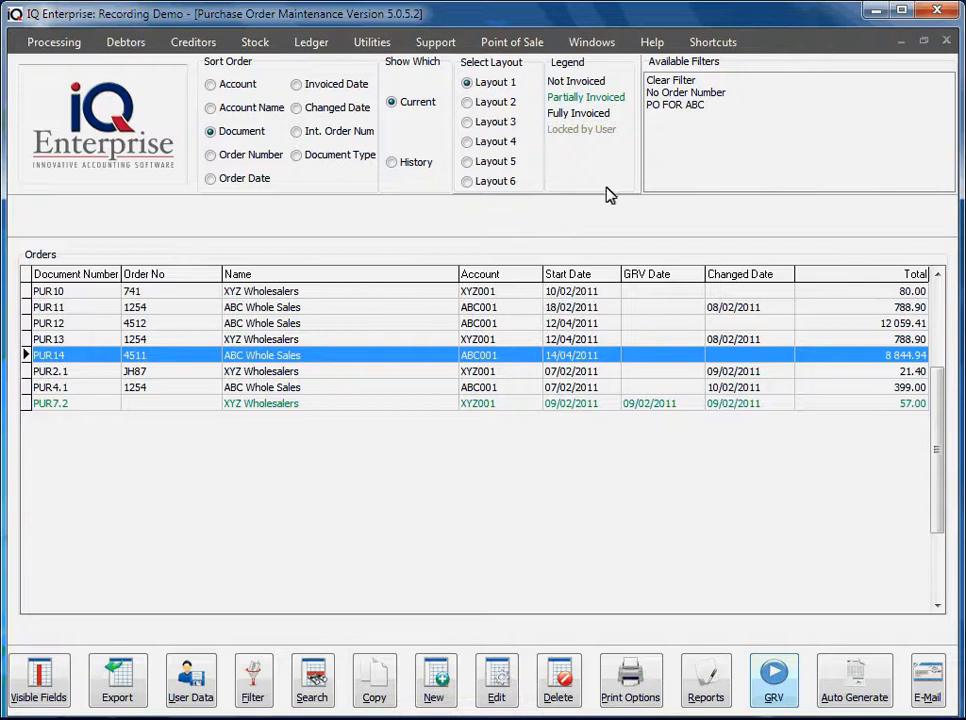
Start a GRV for the selected ABC Whole Sales purchase order, with GRV date 18/04/2011, original document date 15/04/2011 and supplier invoice number ABC0245.
left_click(776, 676)
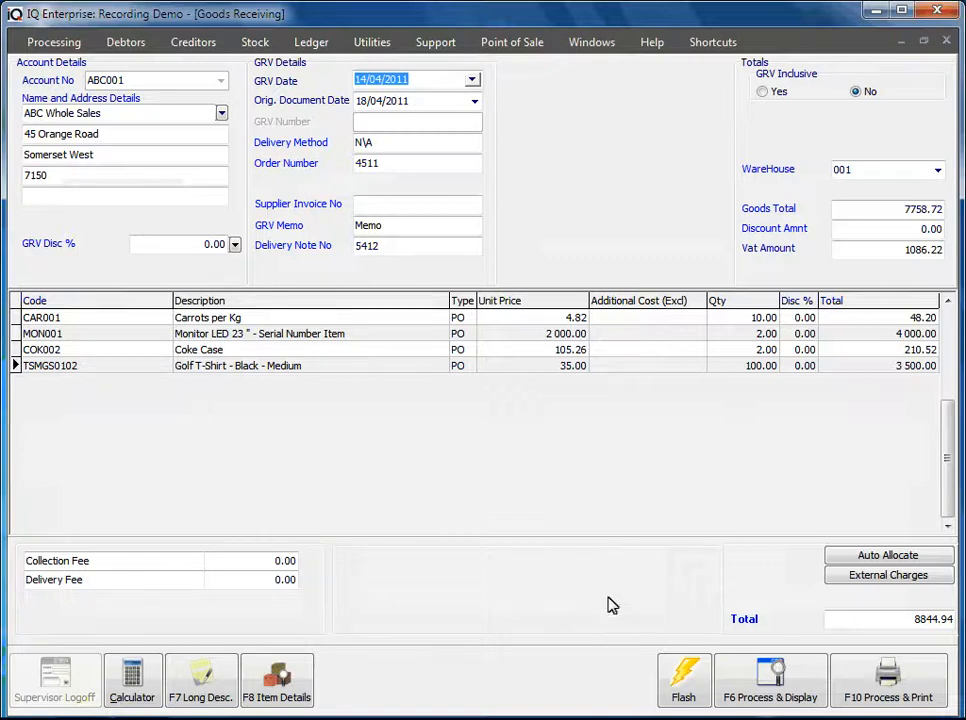
left_click(474, 80)
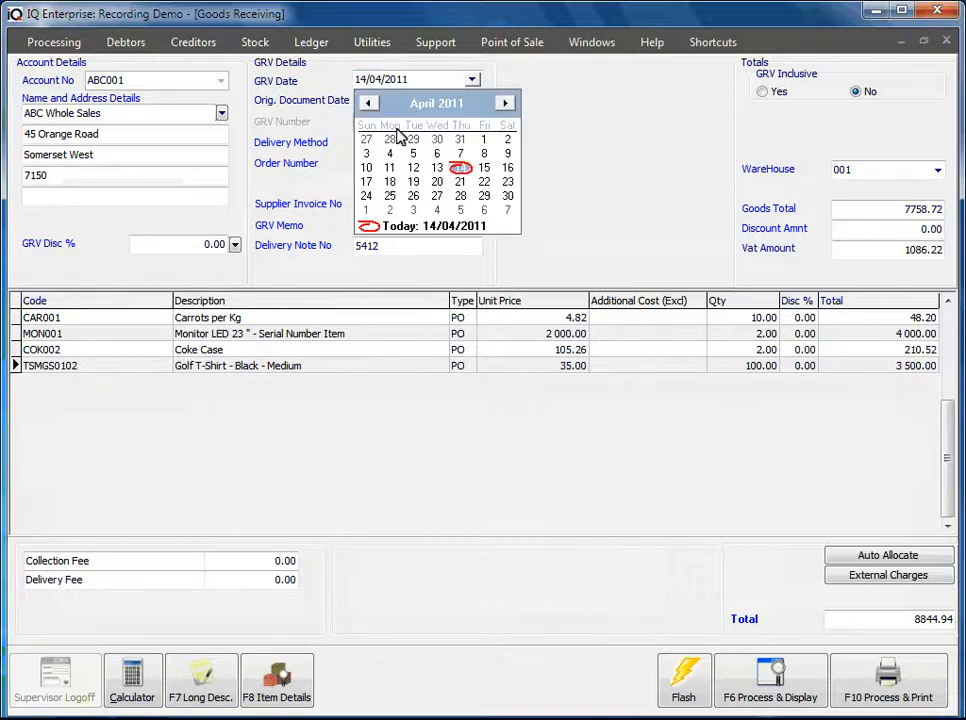
left_click(393, 183)
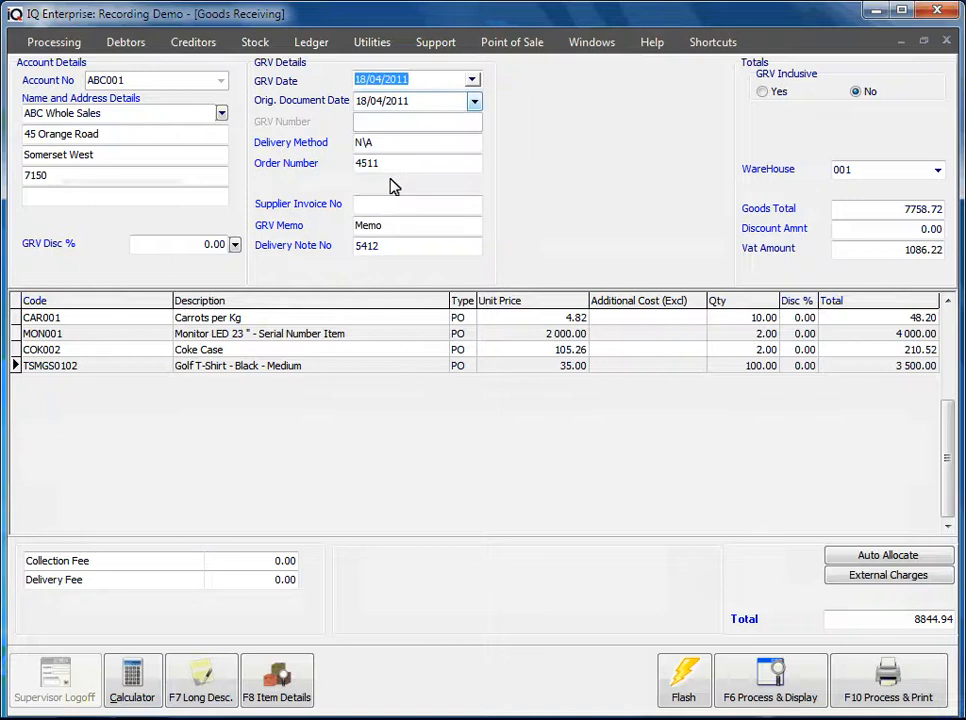
left_click(476, 103)
left_click(460, 182)
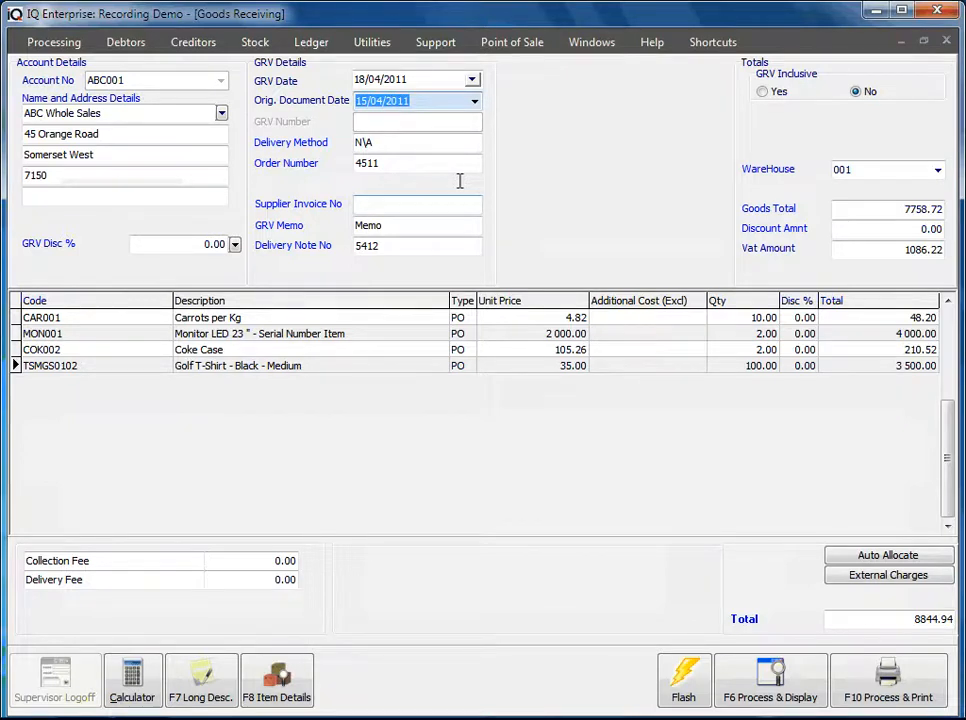
left_click(367, 203)
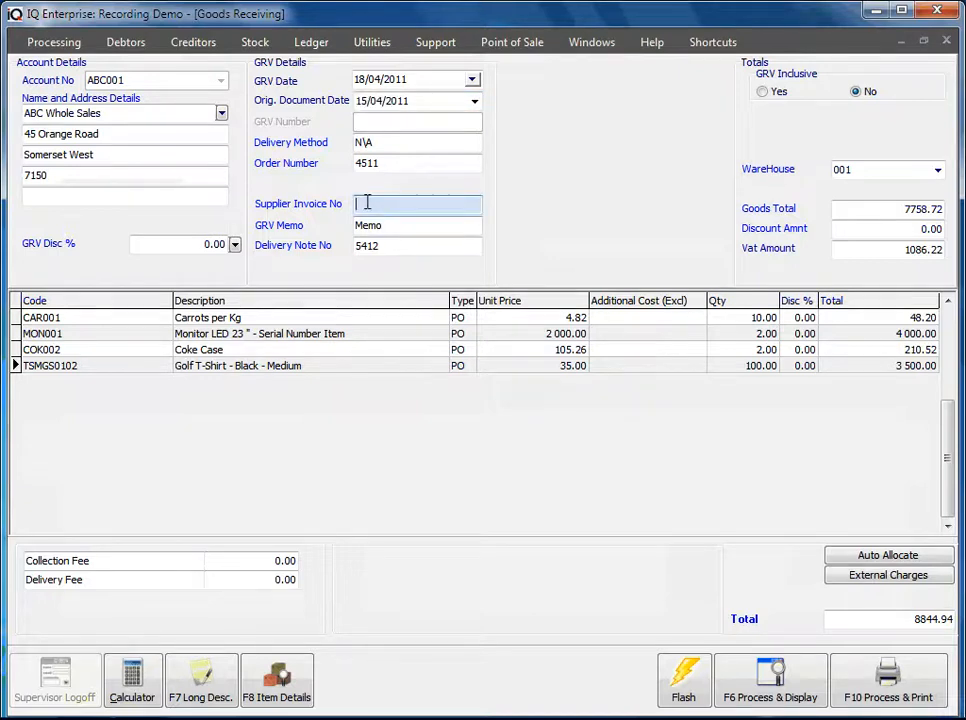
type("ABC0245")
Set the received quantity of the medium black Golf T-Shirt line to 95.
left_click(762, 368)
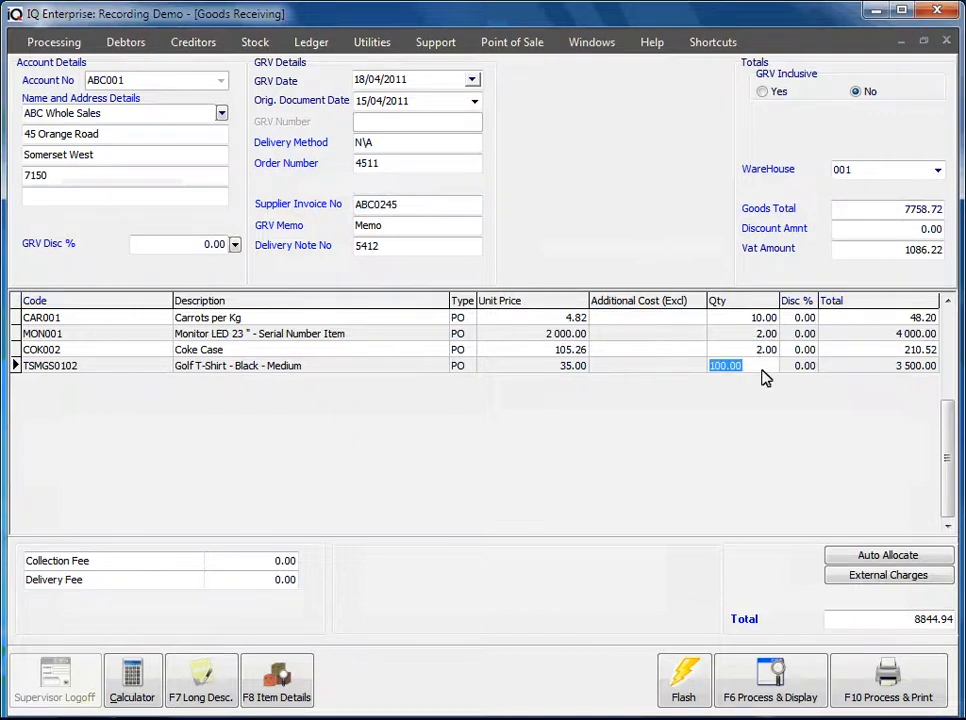
type("95")
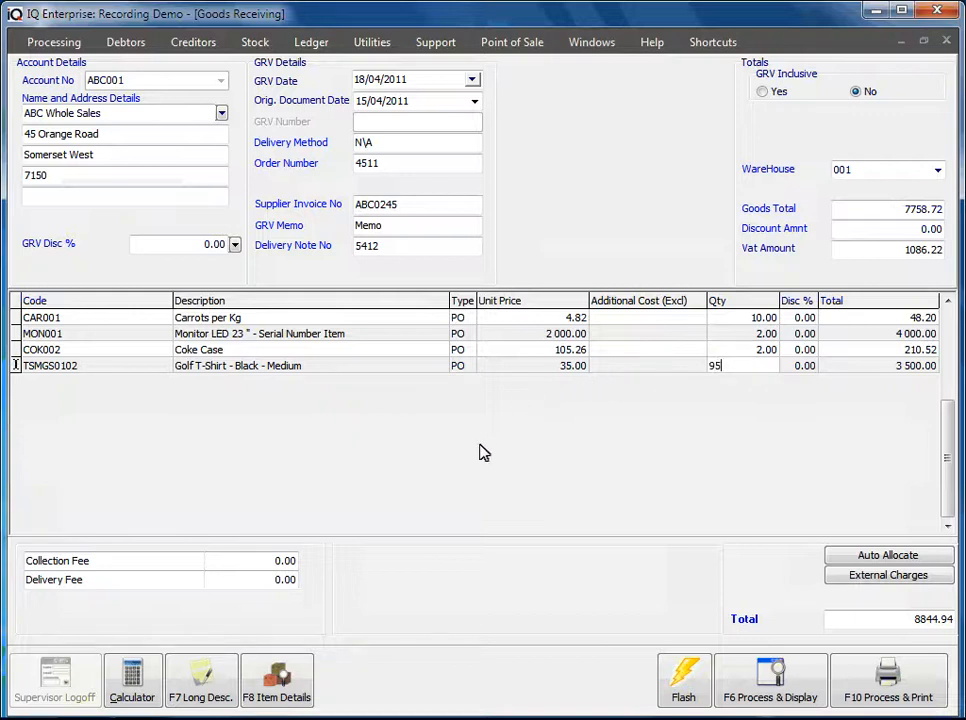
key("Tab")
key("Tab")
key("Tab")
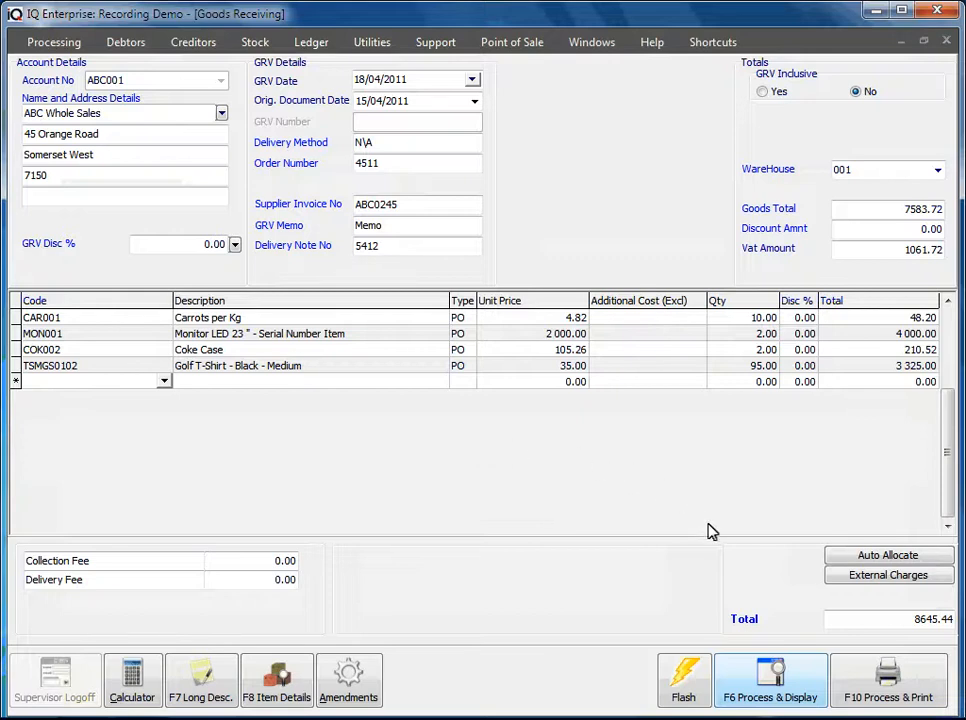
Process the goods receipt for display and add batch code 15421 for the carrots, accepting the batch selection.
left_click(755, 676)
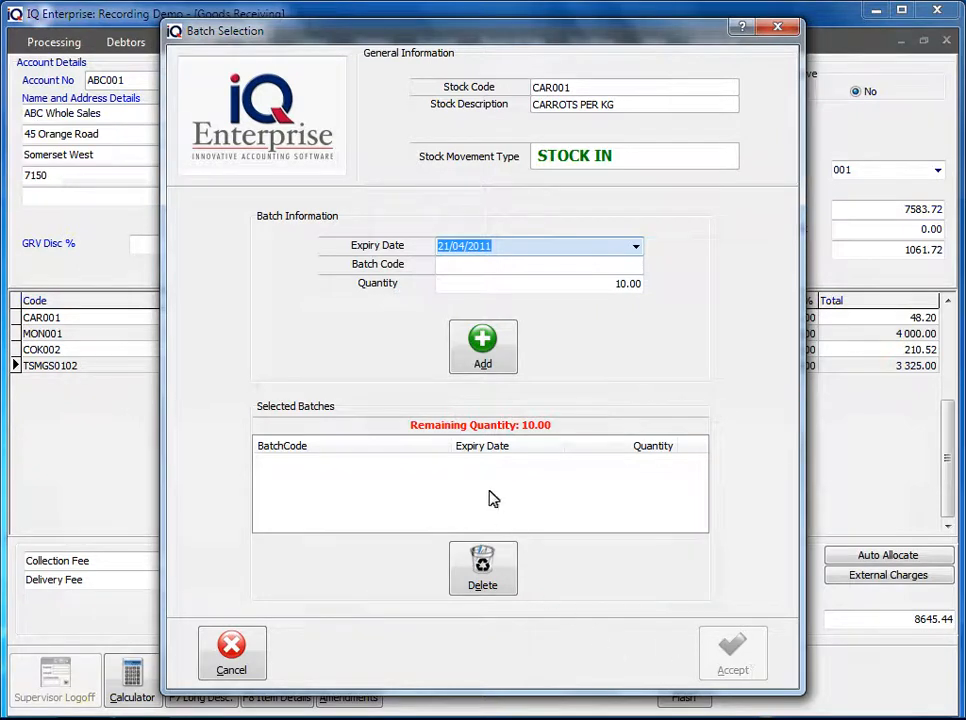
left_click(457, 268)
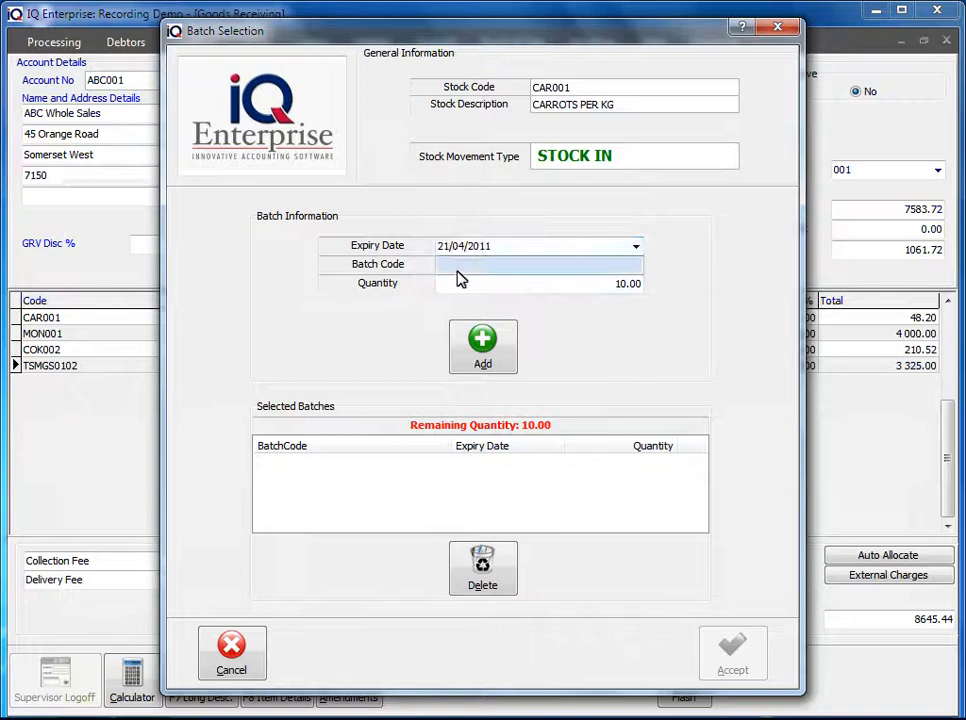
type("15421")
left_click(480, 340)
left_click(734, 652)
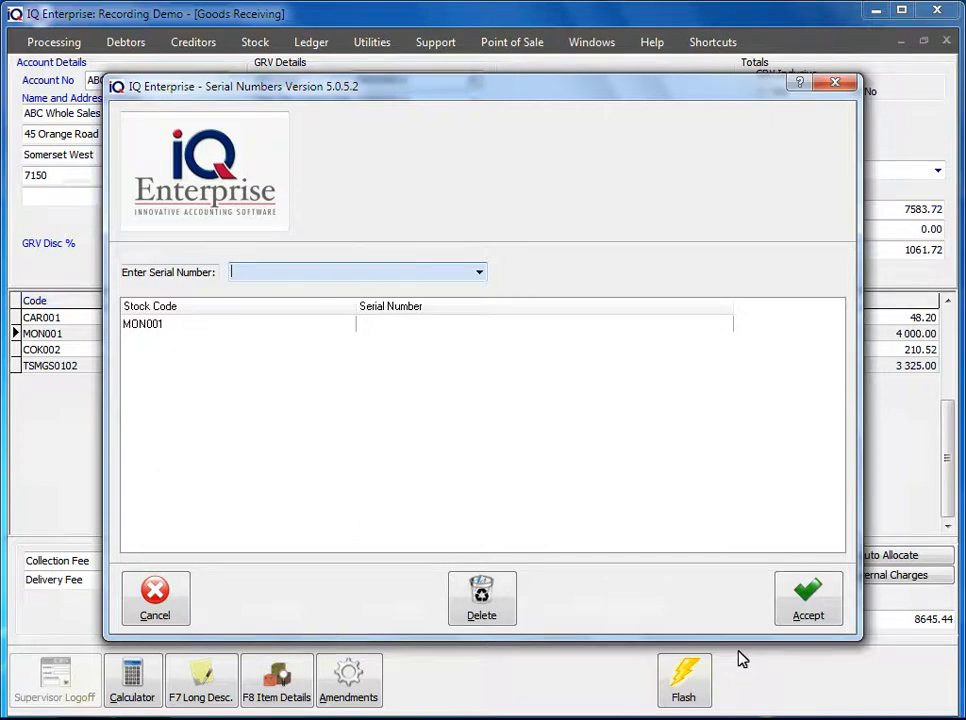
Enter serial numbers MON2457 and MON4587 for the two LED monitors and accept them.
type("MON2457")
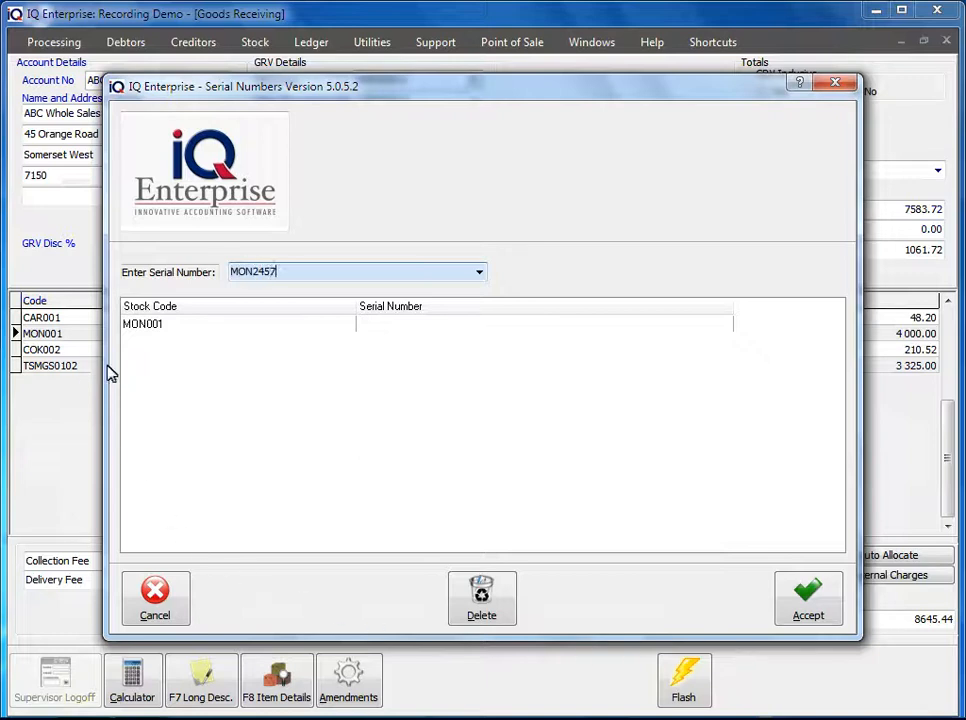
key("Return")
type("MON4587")
key("Return")
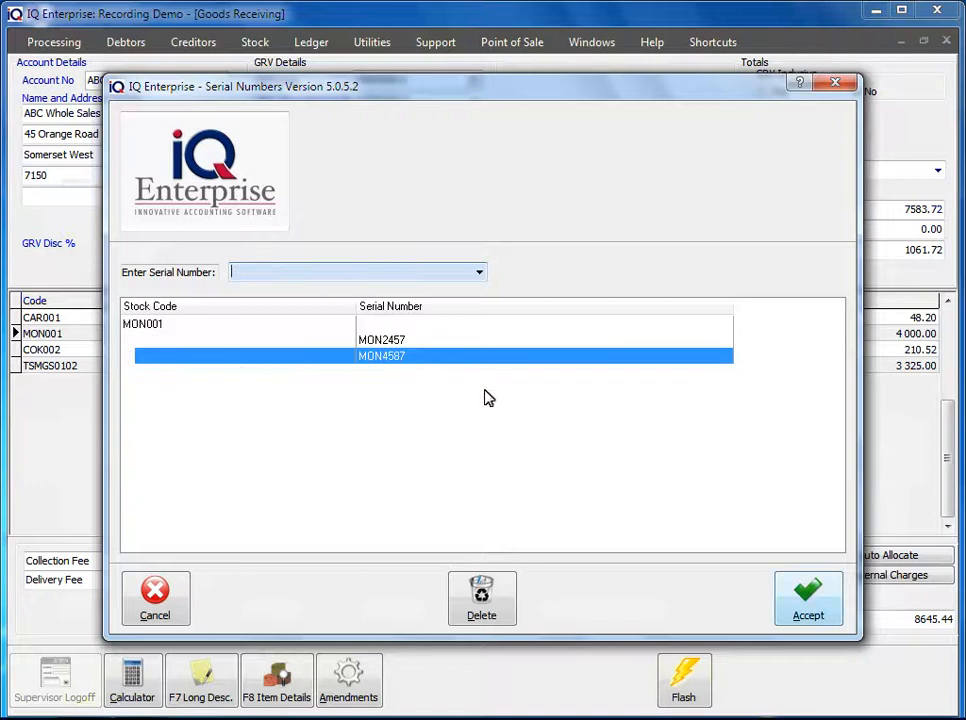
left_click(793, 603)
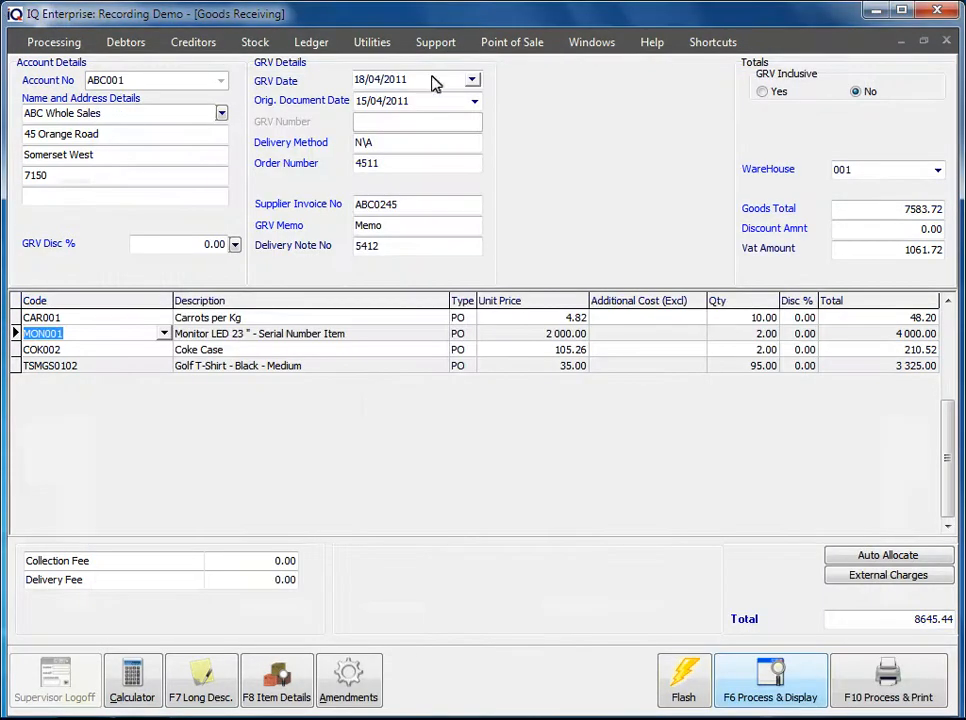
Process the completed goods receipt to display its voucher, and close the preview.
left_click(783, 697)
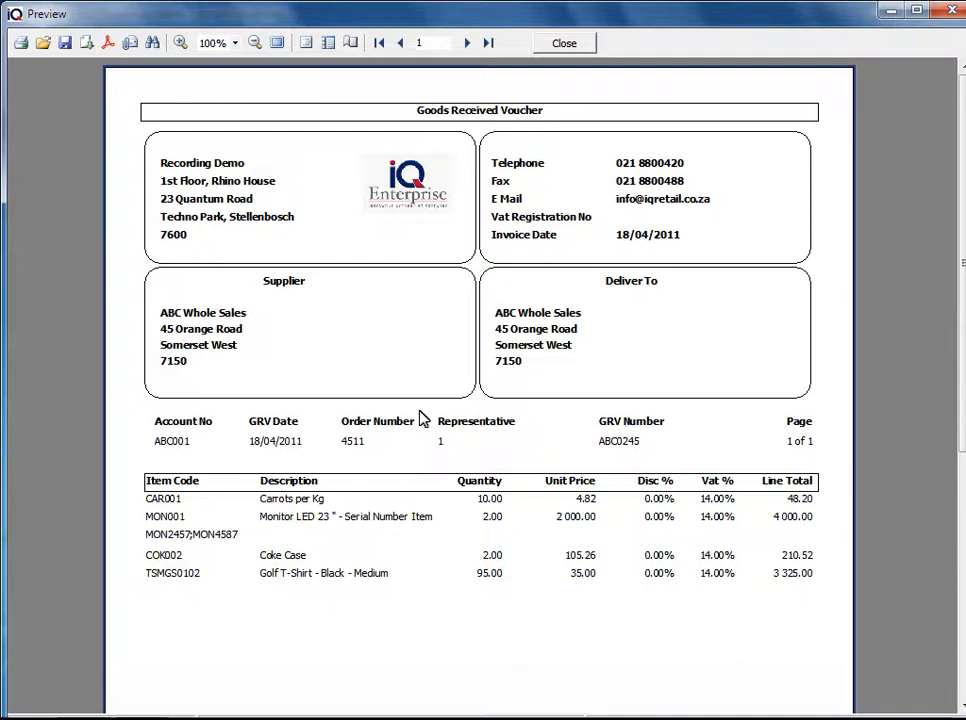
left_click(570, 45)
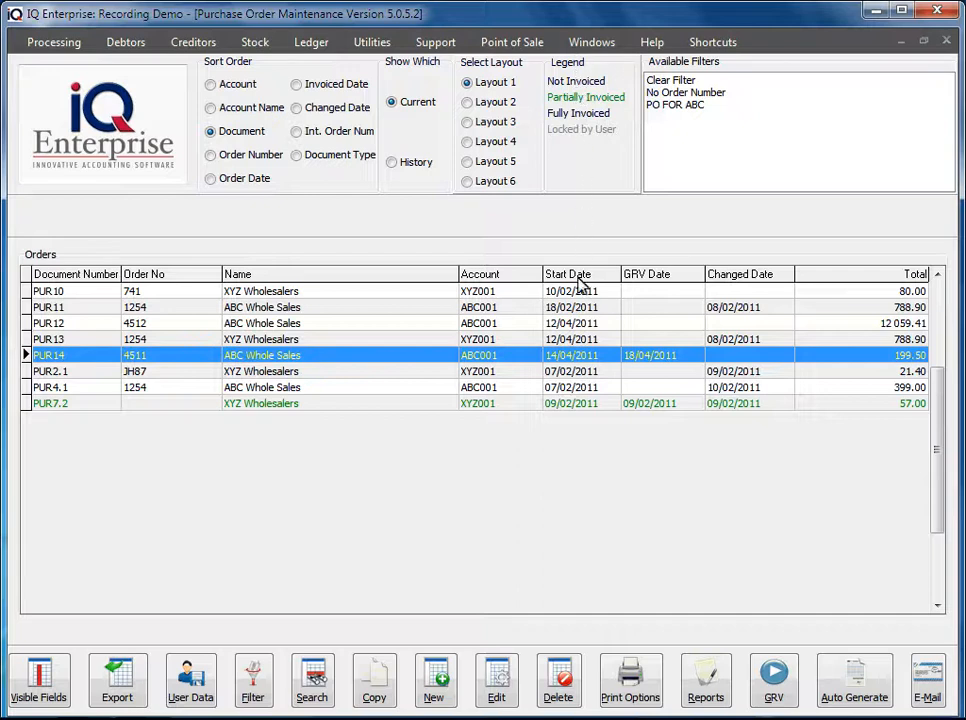
Open the ABC Whole Sales order received on 18/04/2011, check the T-shirt line's remaining quantity, and leave the order without saving.
left_click(581, 373)
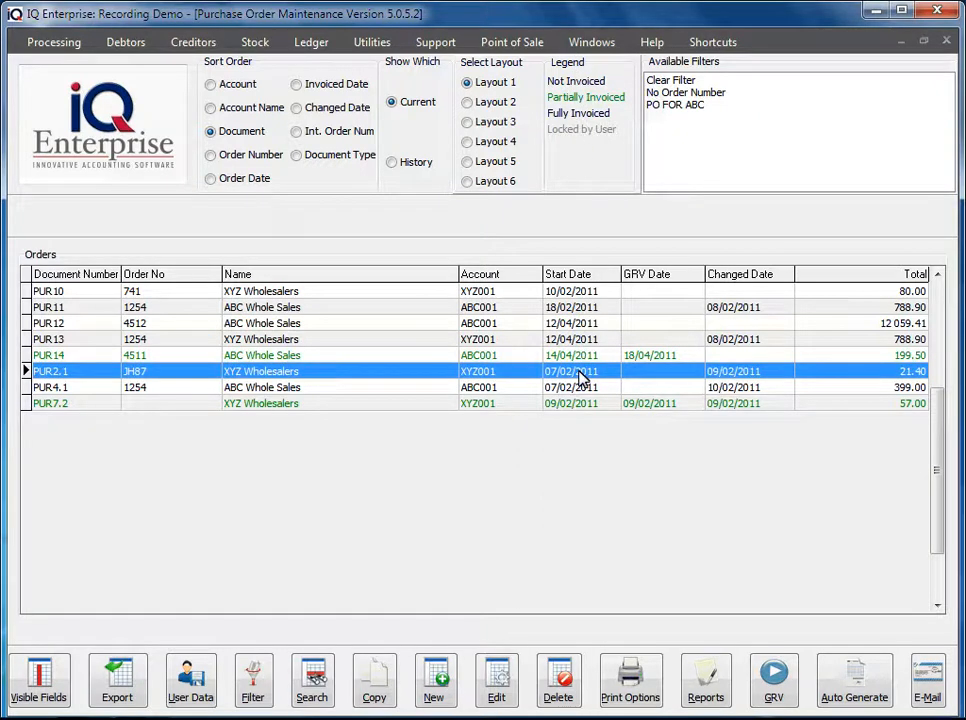
left_click(62, 357)
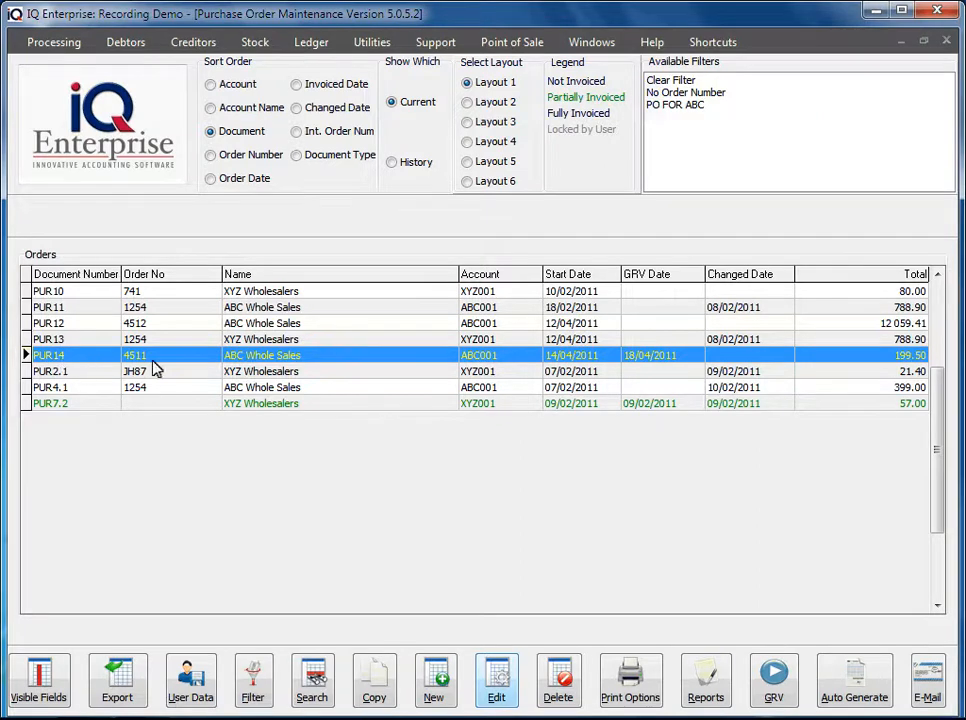
left_click(497, 680)
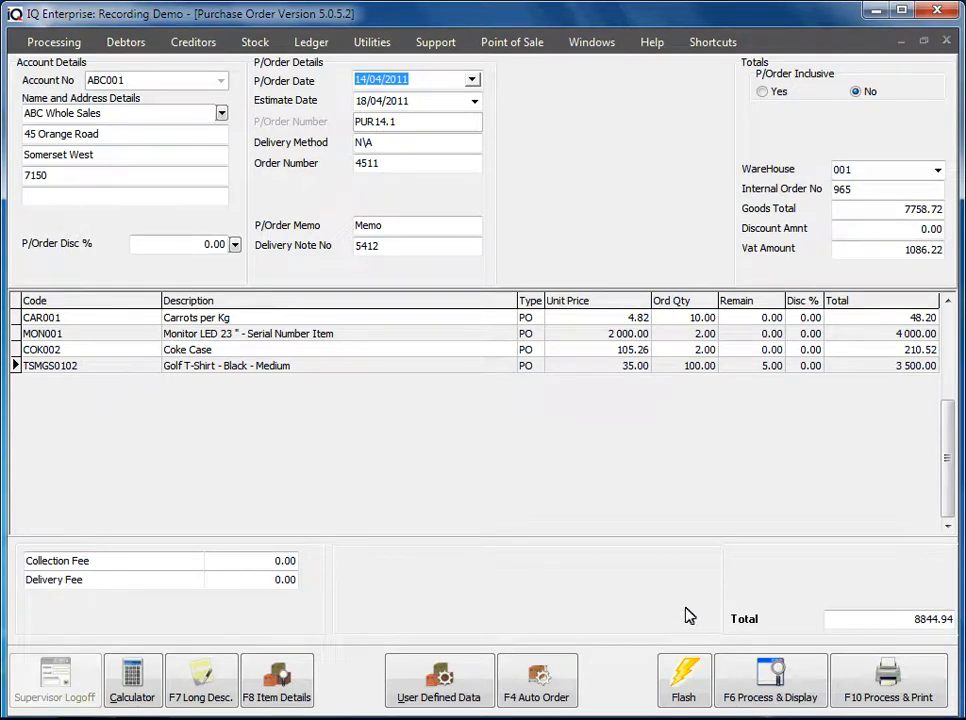
left_click(763, 372)
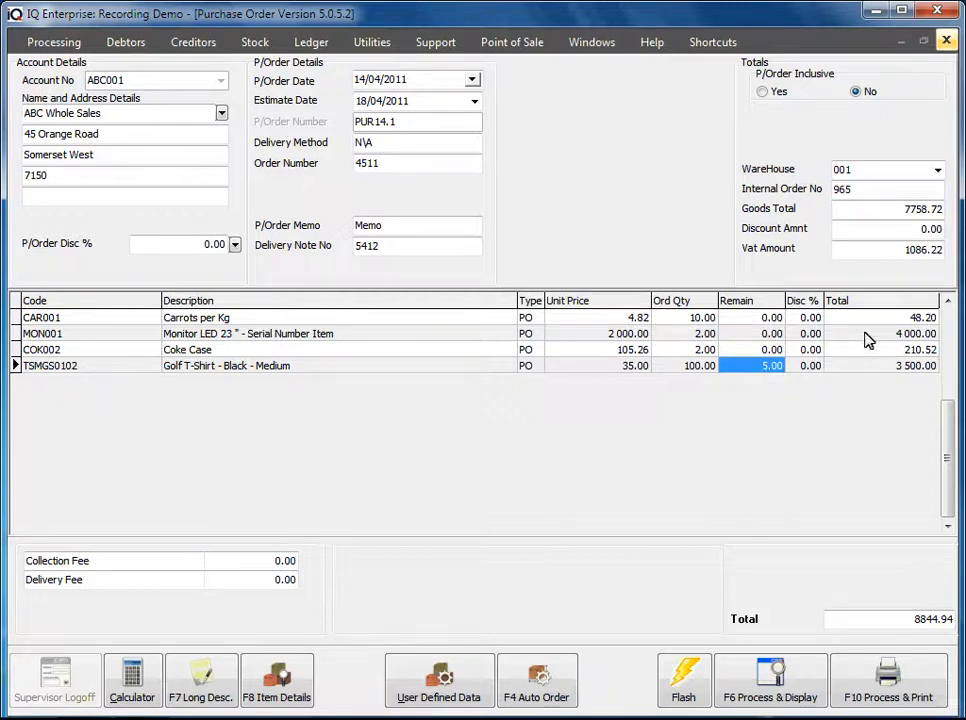
left_click(947, 41)
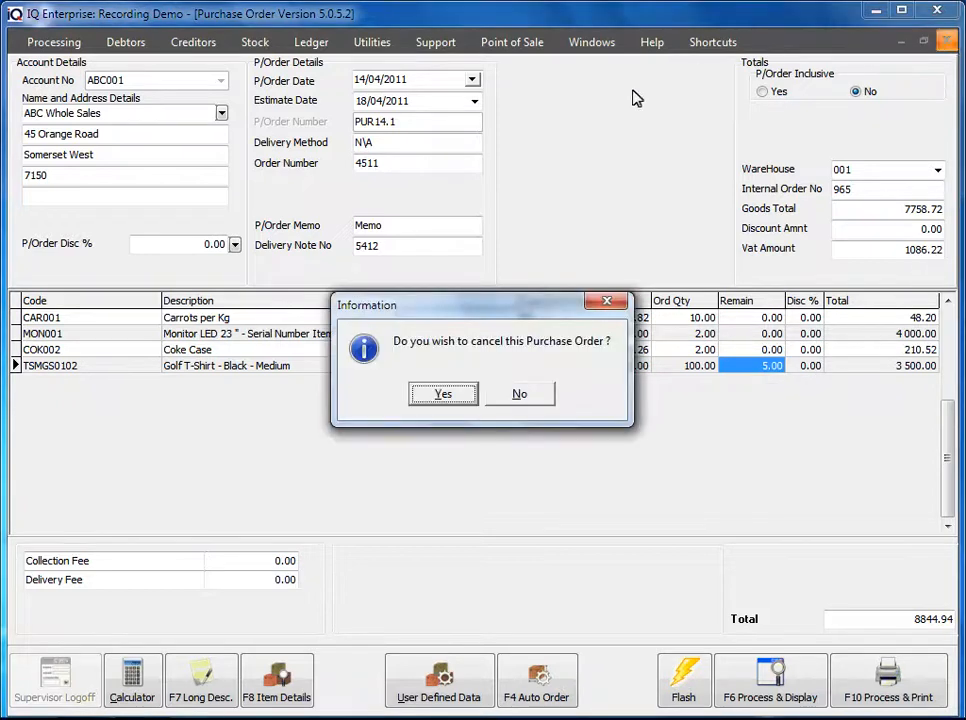
left_click(442, 395)
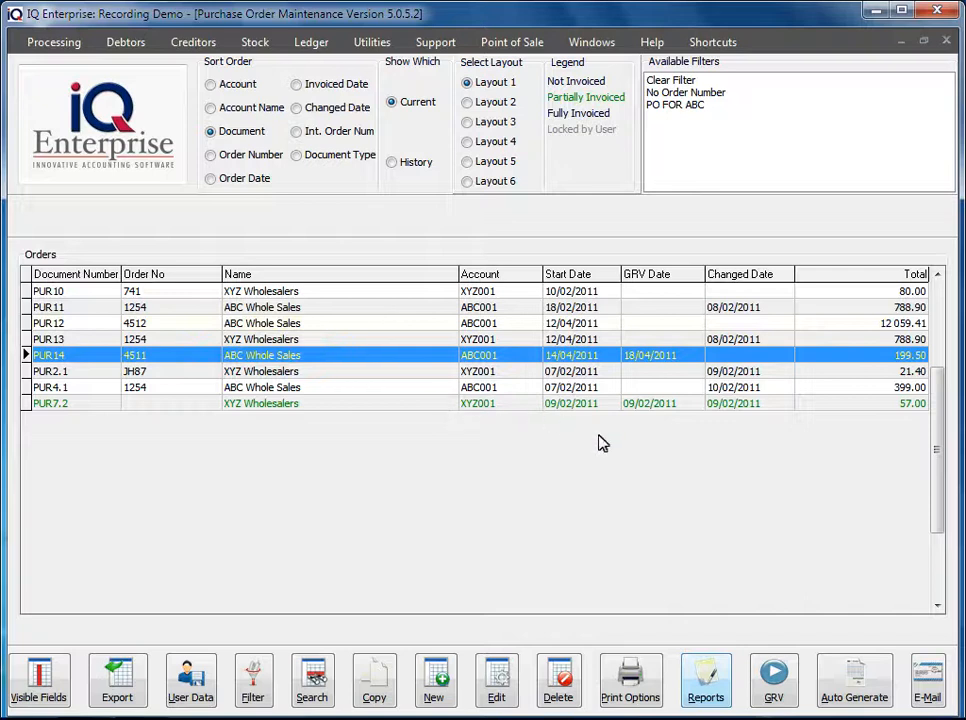
Run the standard order report for partially processed orders, examine the ABC001 T-shirt line, and close the report.
left_click(705, 688)
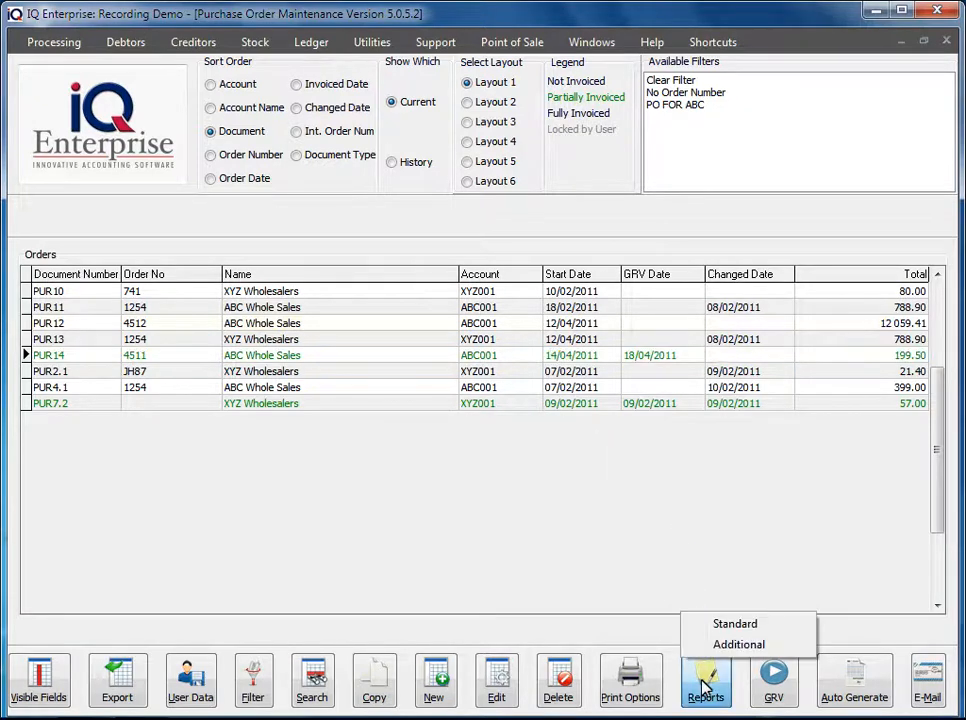
left_click(722, 627)
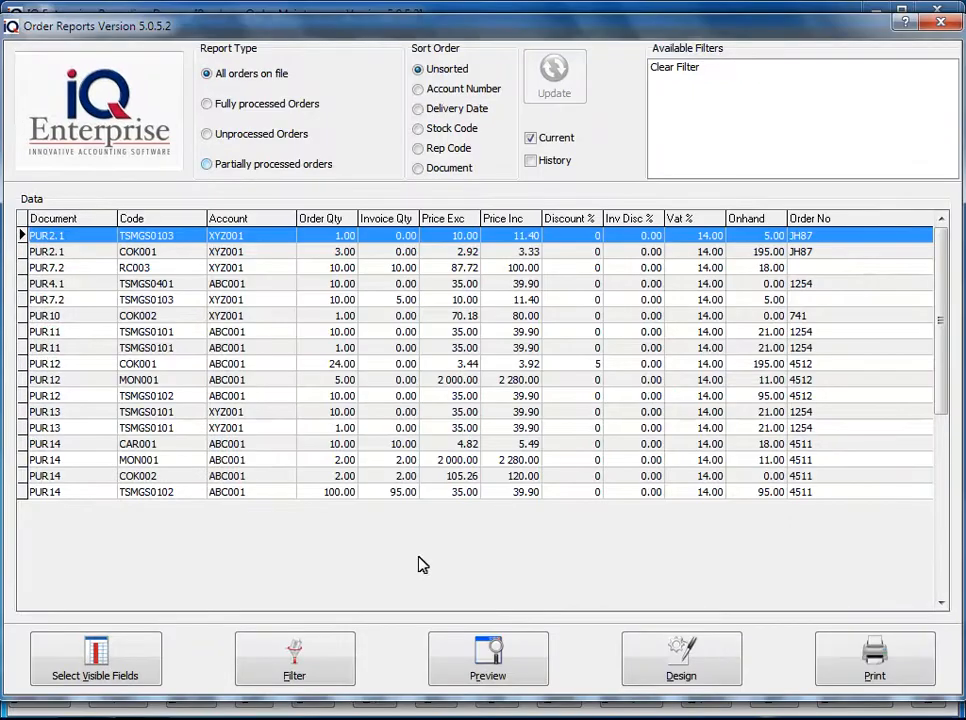
left_click(228, 163)
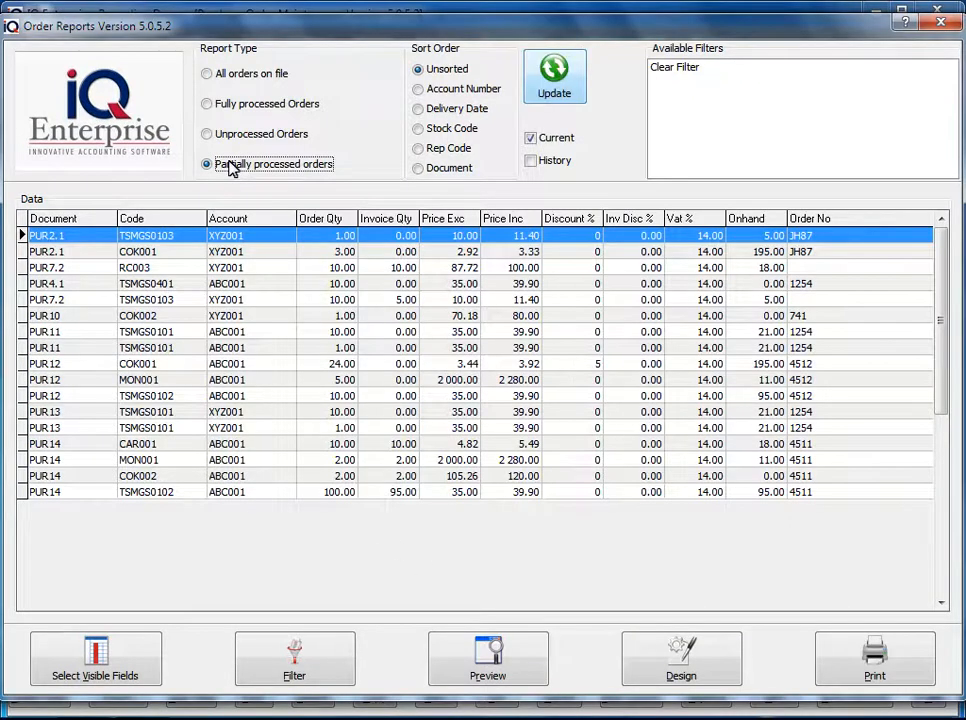
left_click(556, 80)
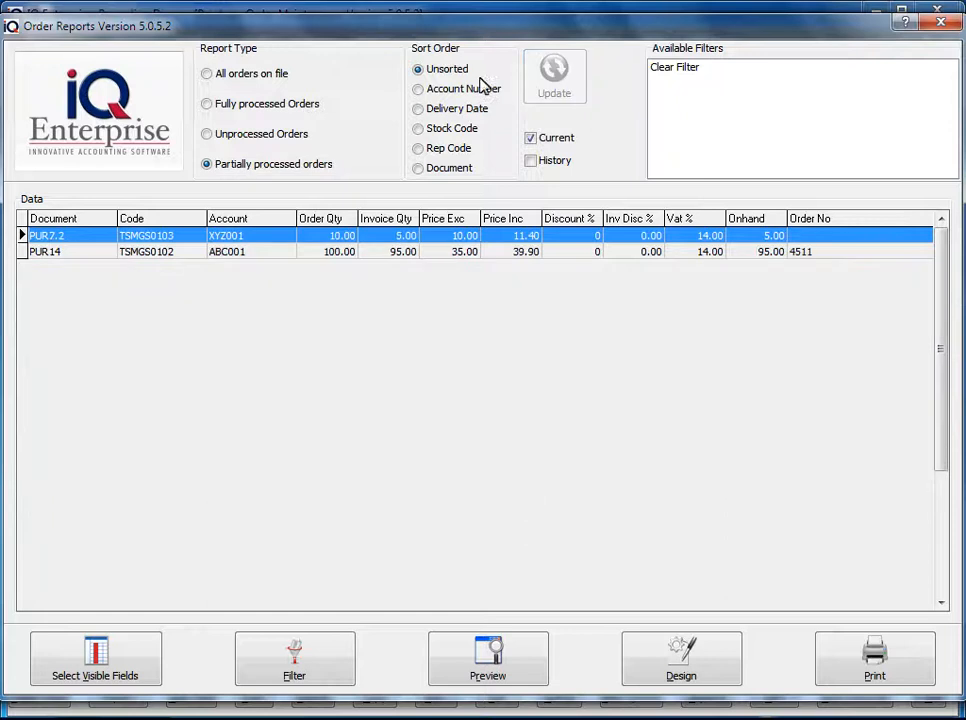
left_click(251, 255)
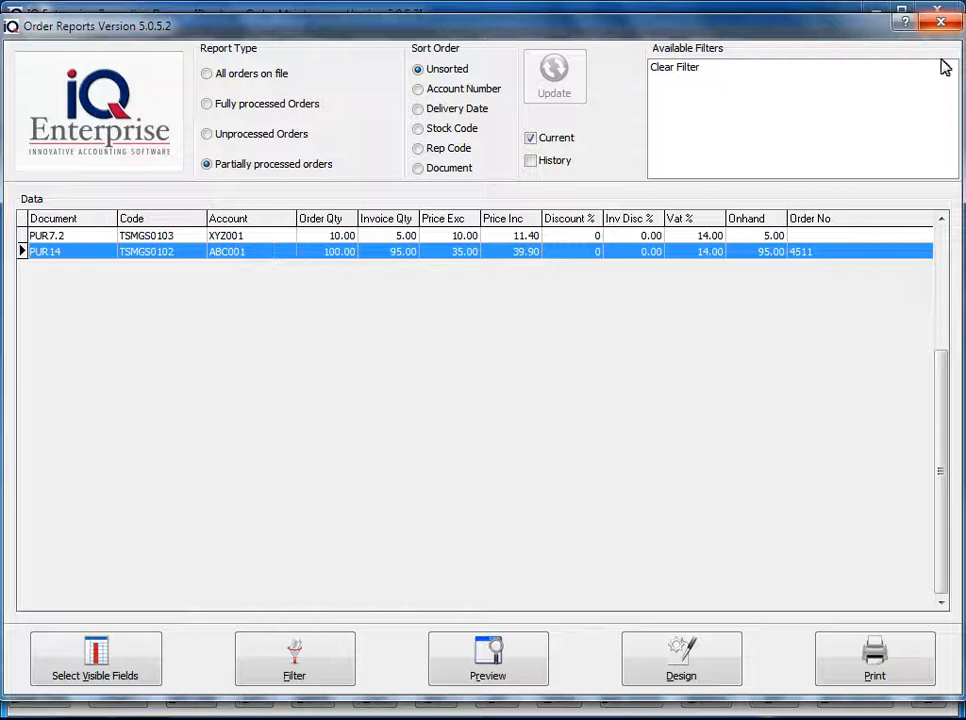
left_click(945, 23)
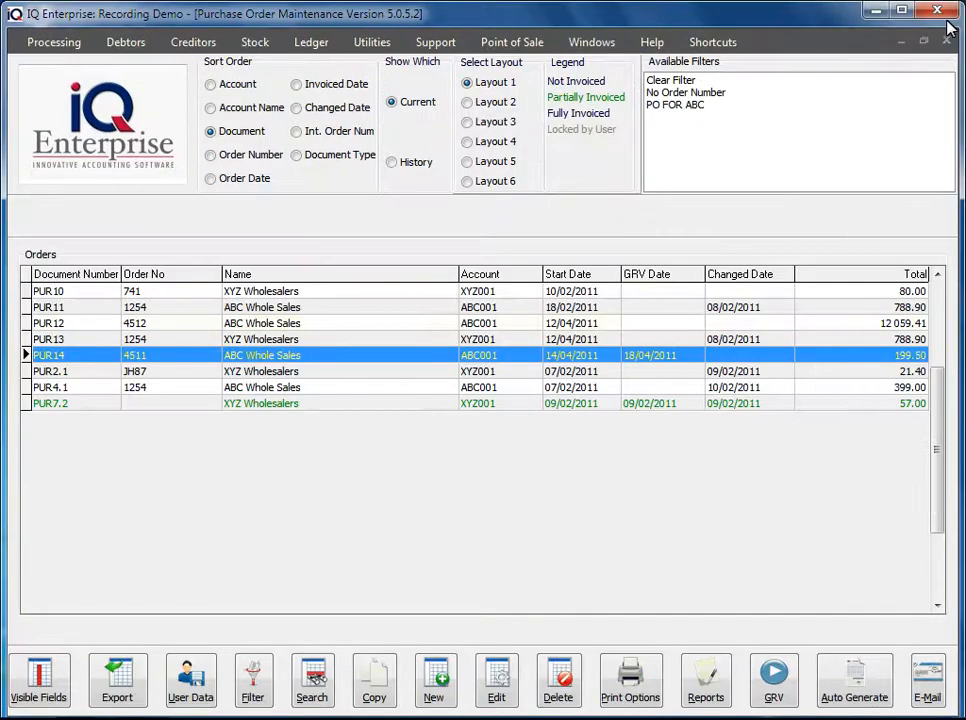